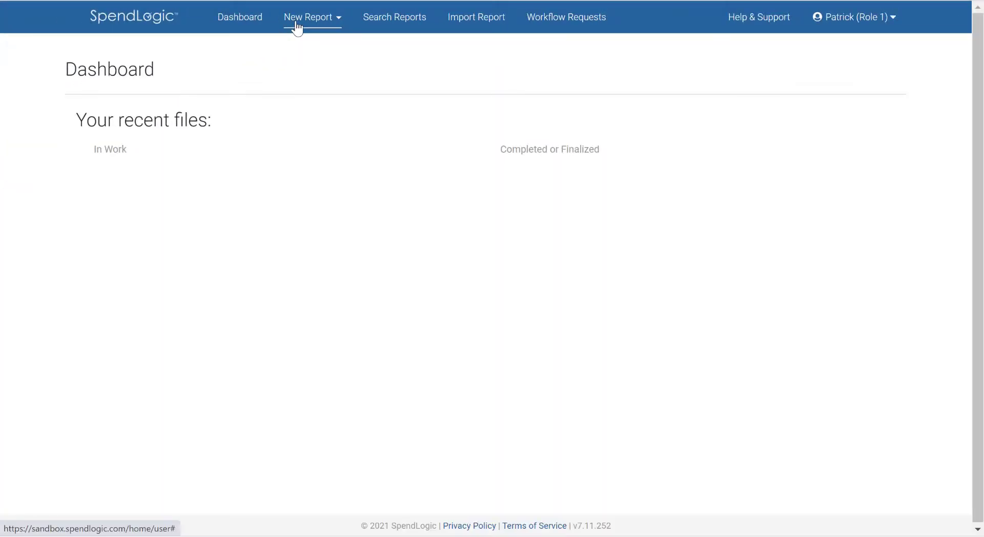
# Create a new price analysis as a non-competitive report and answer Yes to requiring Source Justification documentation
pyautogui.click(296, 27)
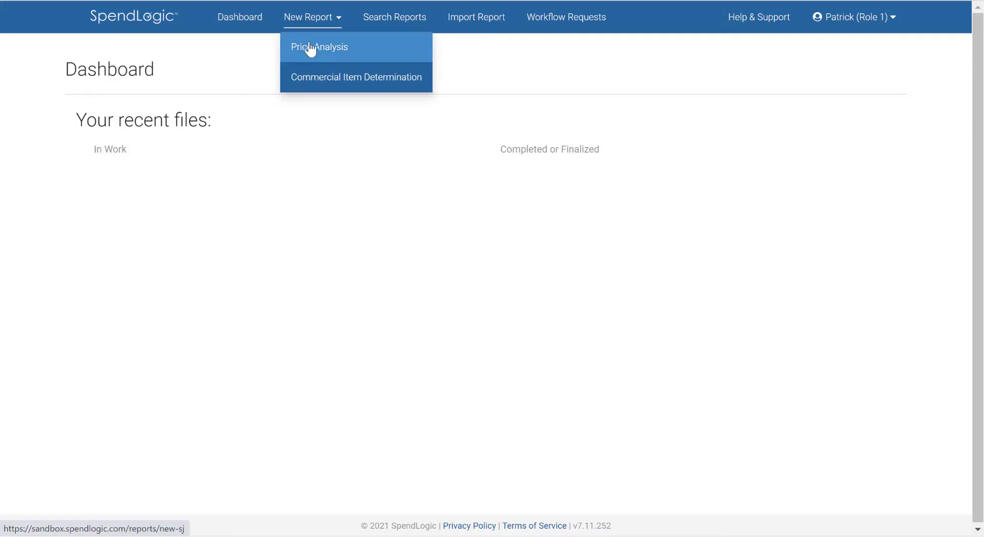
pyautogui.click(310, 47)
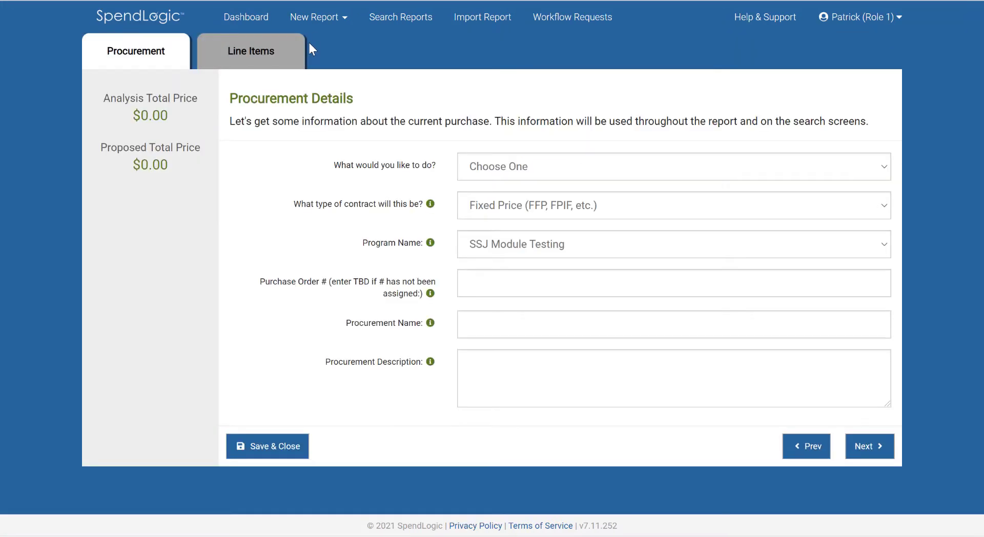
pyautogui.click(604, 170)
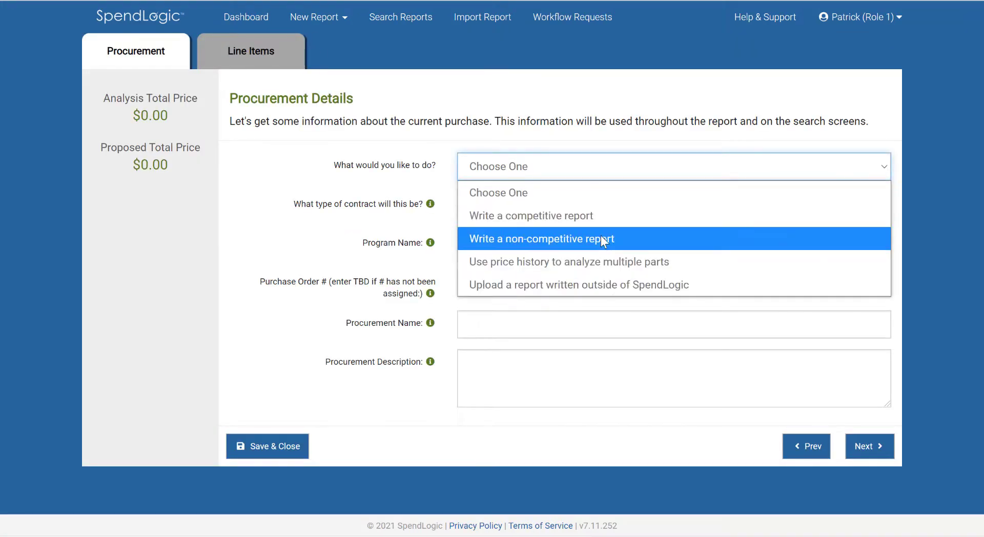
pyautogui.click(600, 239)
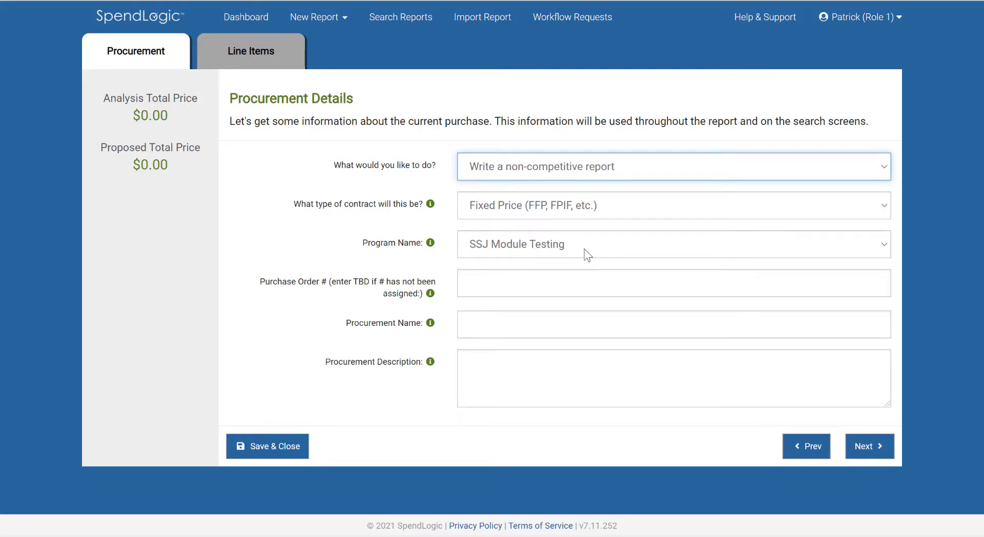
pyautogui.click(567, 203)
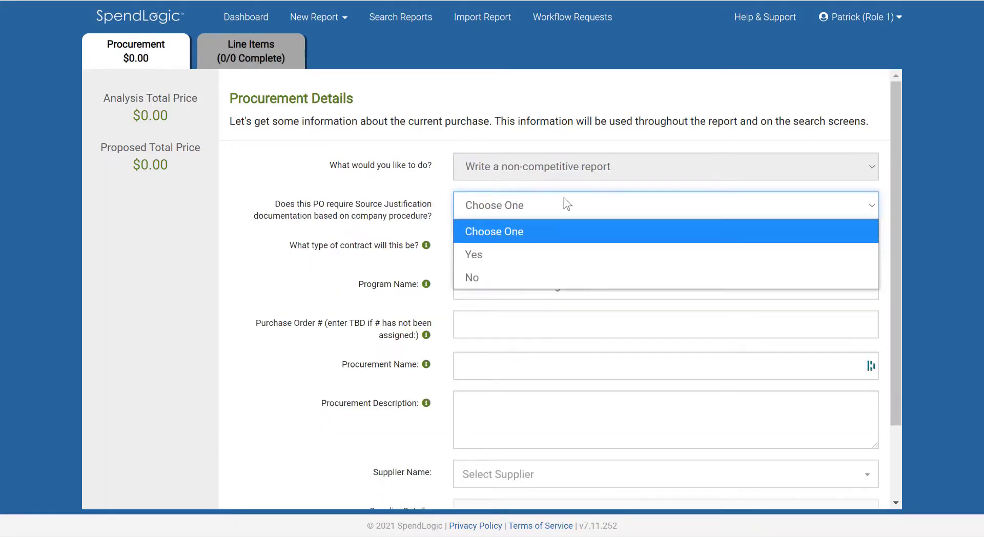
pyautogui.click(566, 246)
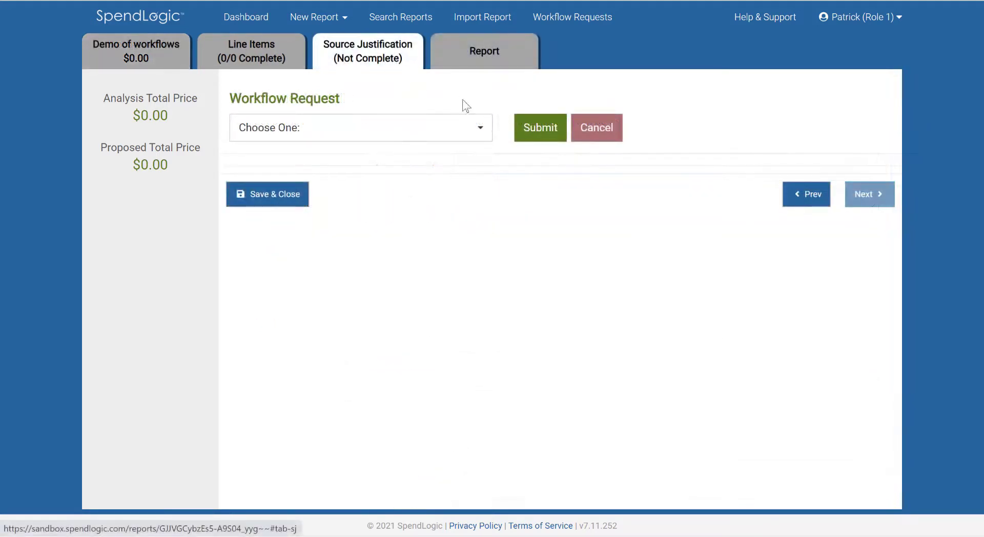
# Submit the source justification workflow request with No assistance required, and cancel that request
pyautogui.click(485, 131)
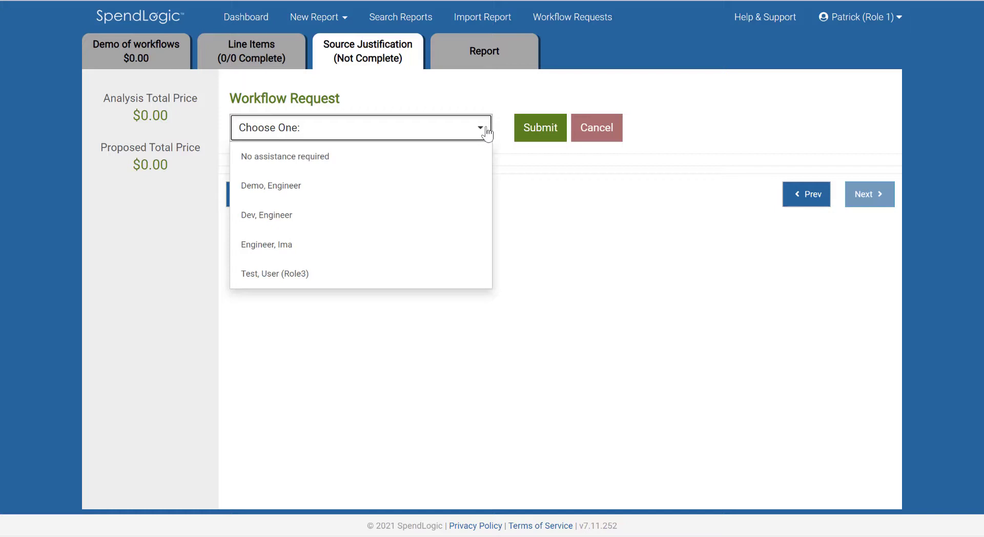
pyautogui.click(342, 169)
pyautogui.click(544, 132)
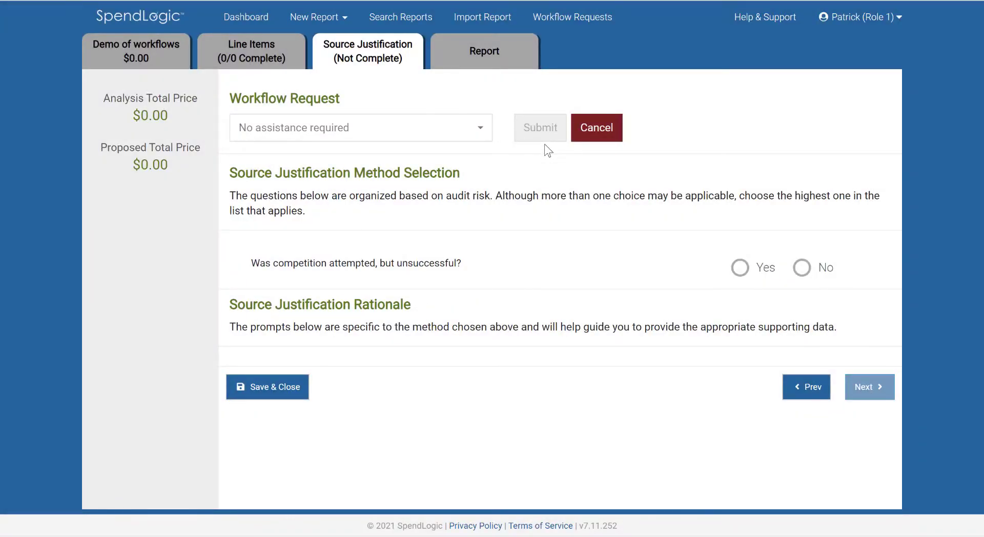
pyautogui.click(590, 134)
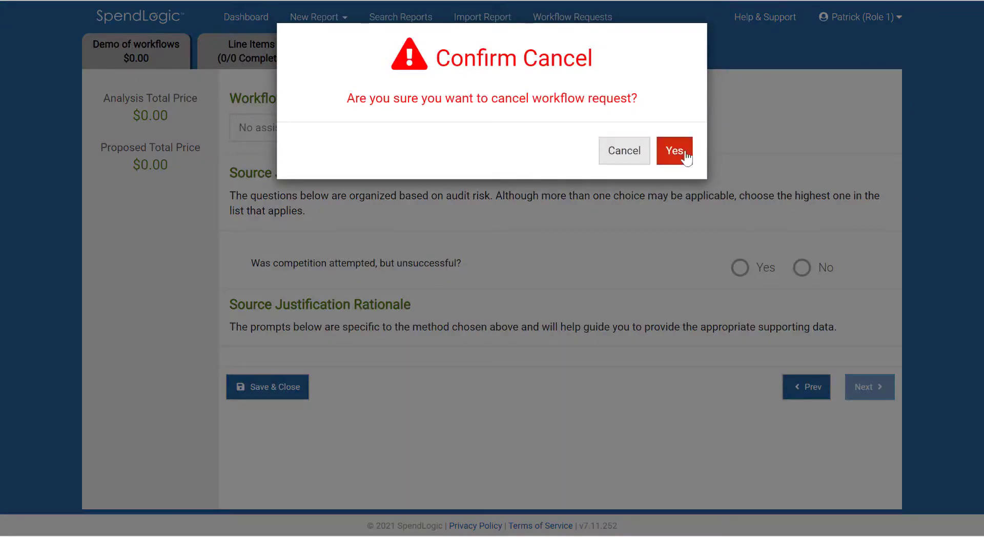
pyautogui.click(684, 157)
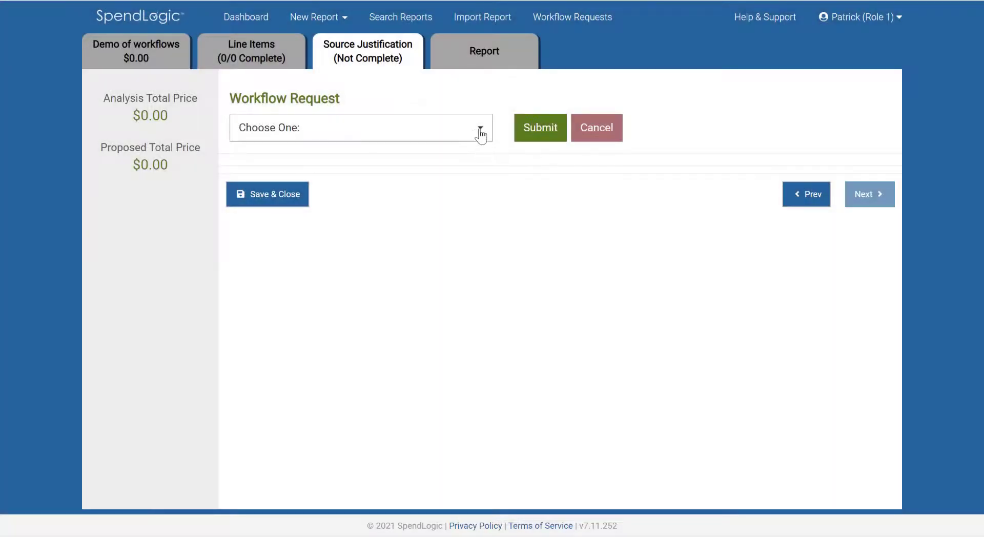
# Assign the source justification workflow request to the demo engineer and submit it
pyautogui.click(482, 133)
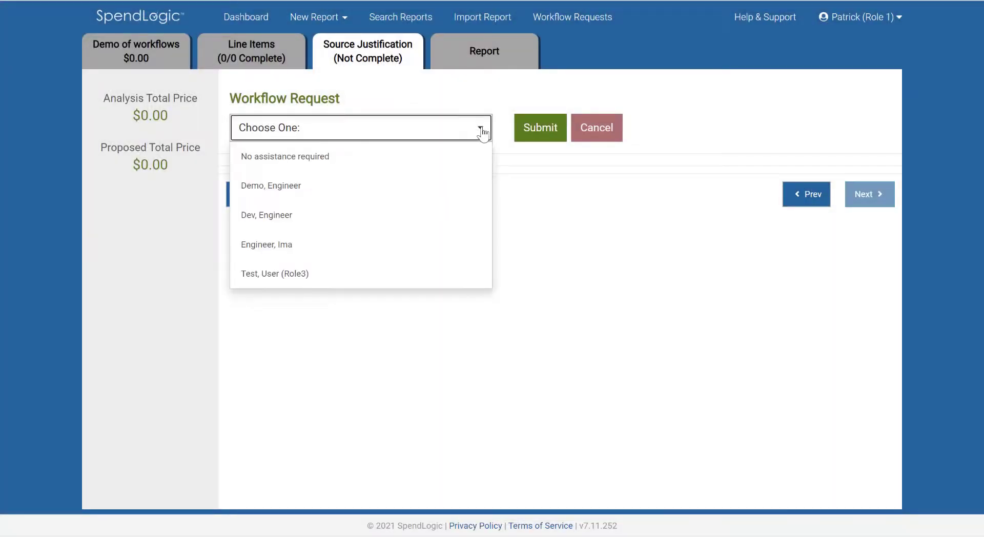
pyautogui.click(453, 193)
pyautogui.click(544, 129)
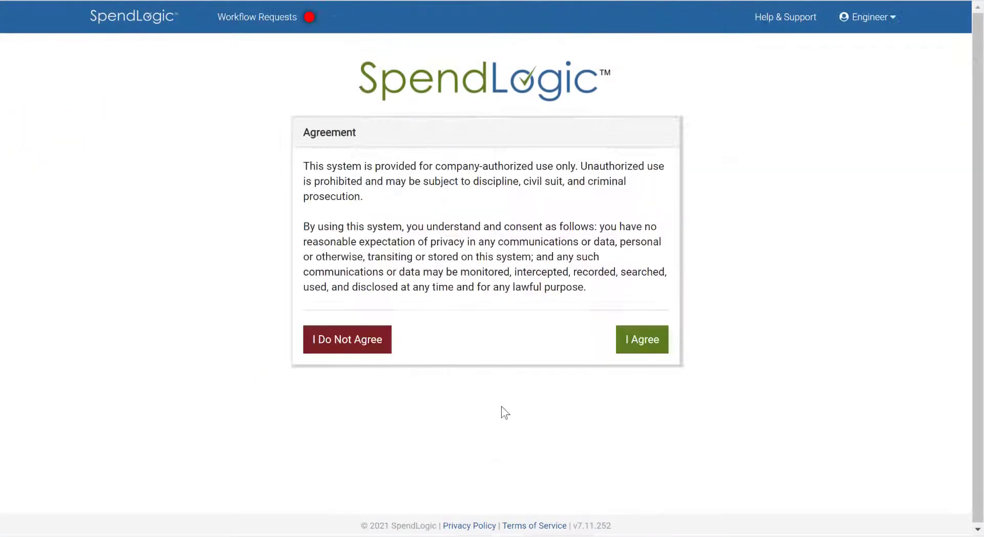
# Accept the usage agreement as the engineer and create a new SJ report for the Demo of workflows request
pyautogui.click(641, 347)
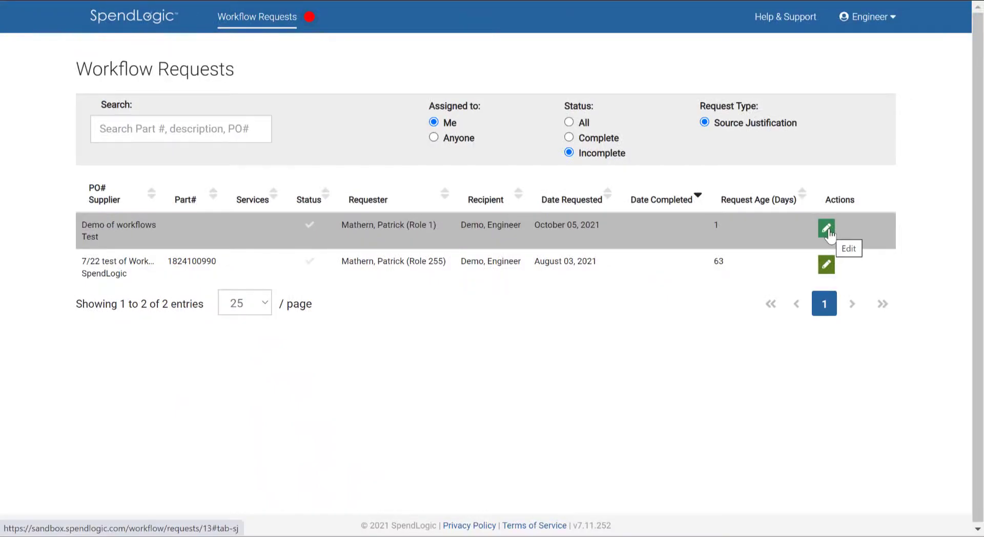
pyautogui.click(826, 229)
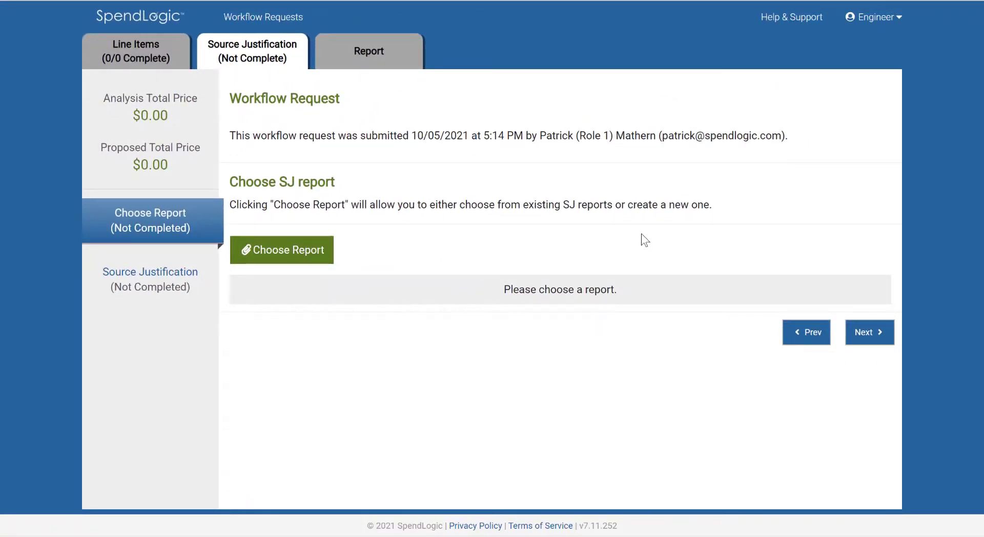
pyautogui.click(307, 255)
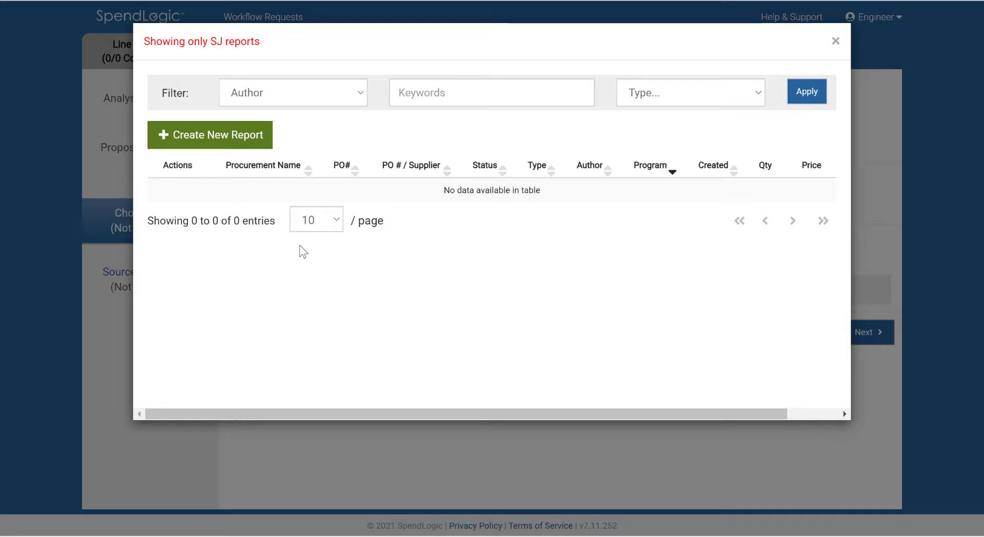
pyautogui.click(261, 146)
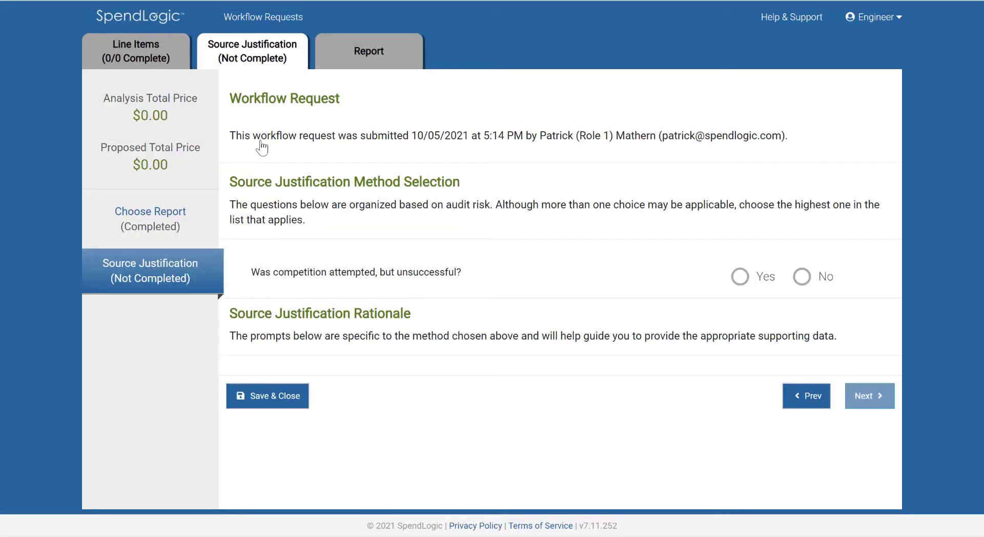
# Answer No to attempted competition and consumer-facing availability, Yes to single supplier, and choose the follow-on option with substantial duplication of cost
pyautogui.click(802, 276)
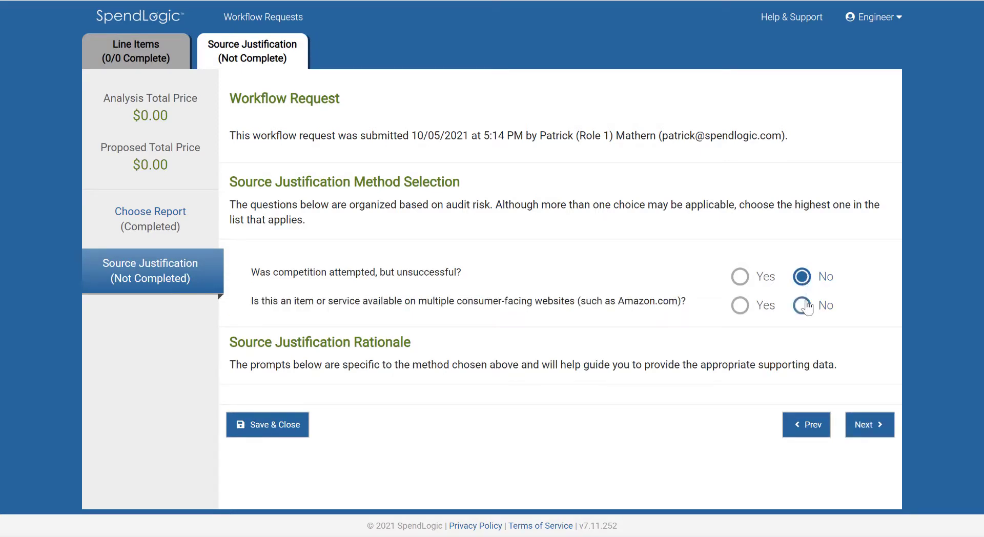
pyautogui.click(802, 306)
pyautogui.click(740, 334)
pyautogui.scroll(-3, 791, 291)
pyautogui.click(789, 286)
# Enter 75000 for both supplier and internal non-recurring costs, explaining them as OEM-required NRE and original-buy mechanical and systems engineering for the module redesign
pyautogui.scroll(-5, 789, 287)
pyautogui.click(380, 217)
pyautogui.write('75000')
pyautogui.press('Tab')
pyautogui.write('This is the amount of NRE that was required by the OEM on the orig')
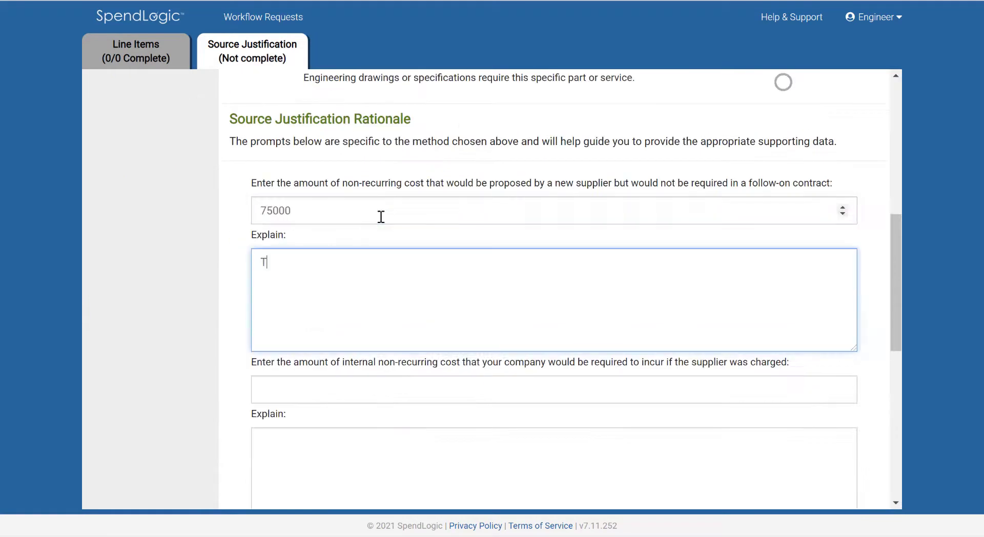
pyautogui.press('Tab')
pyautogui.write('75000echanical and systems engineering costs related to the redesign of the module.')
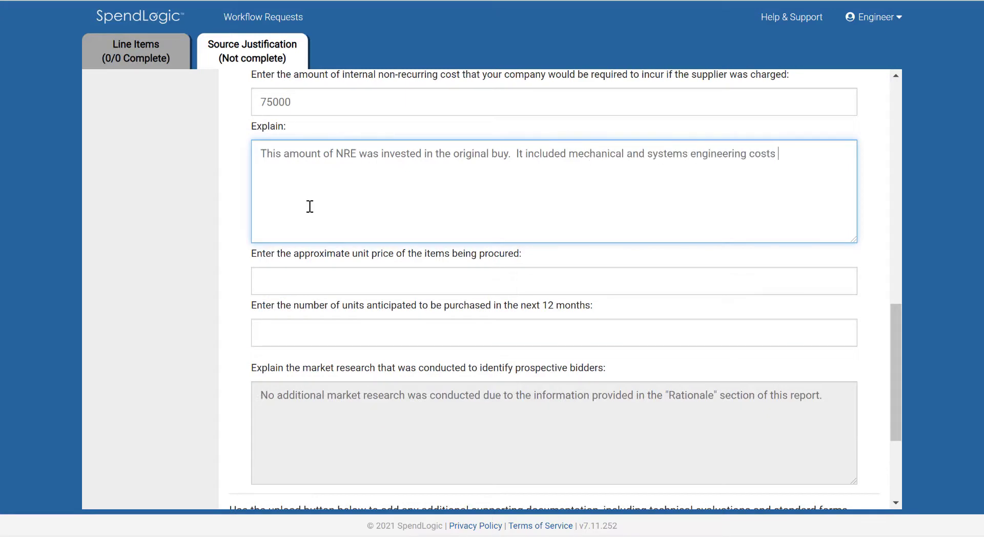
# Enter a unit price of 12500 and 27 units for the next 12 months, explaining that a 44% reduction is overly aggressive
pyautogui.click(395, 279)
pyautogui.write('12500')
pyautogui.click(347, 341)
pyautogui.write('27')
pyautogui.press('Tab')
pyautogui.write('A reduction of 44% is overly aggressive')
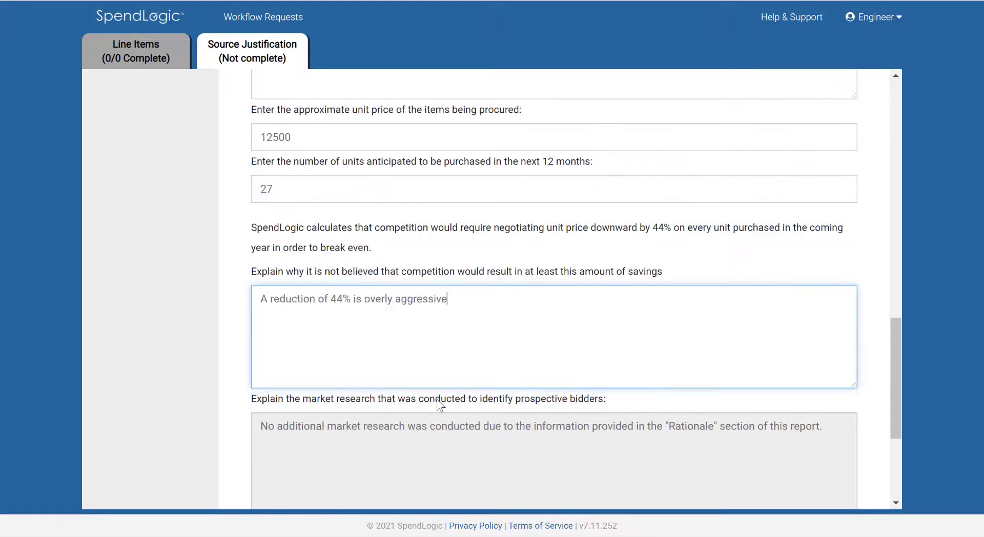
# Finish the source justification section and submit the workflow request back to the requester, confirming the submission
pyautogui.scroll(-10, 866, 492)
pyautogui.click(865, 490)
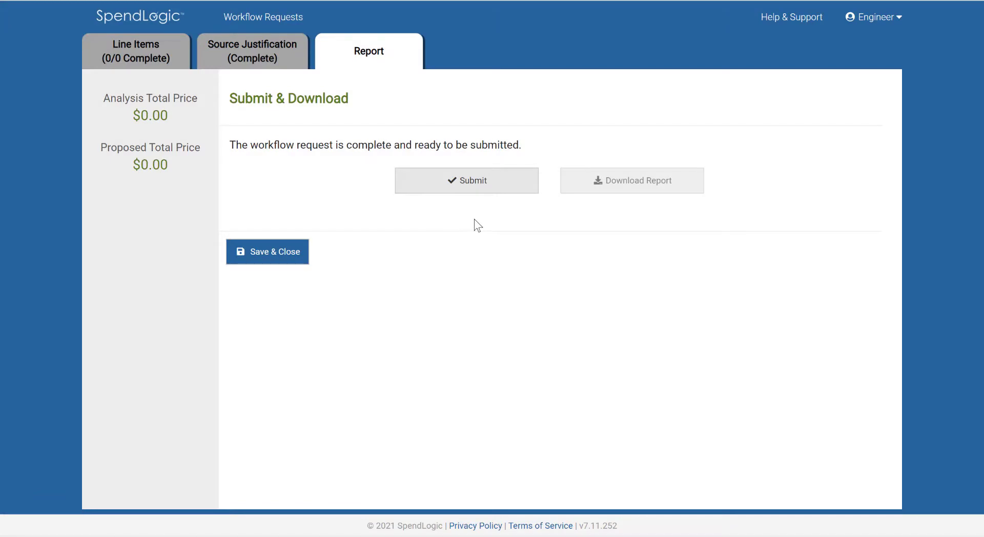
pyautogui.click(466, 189)
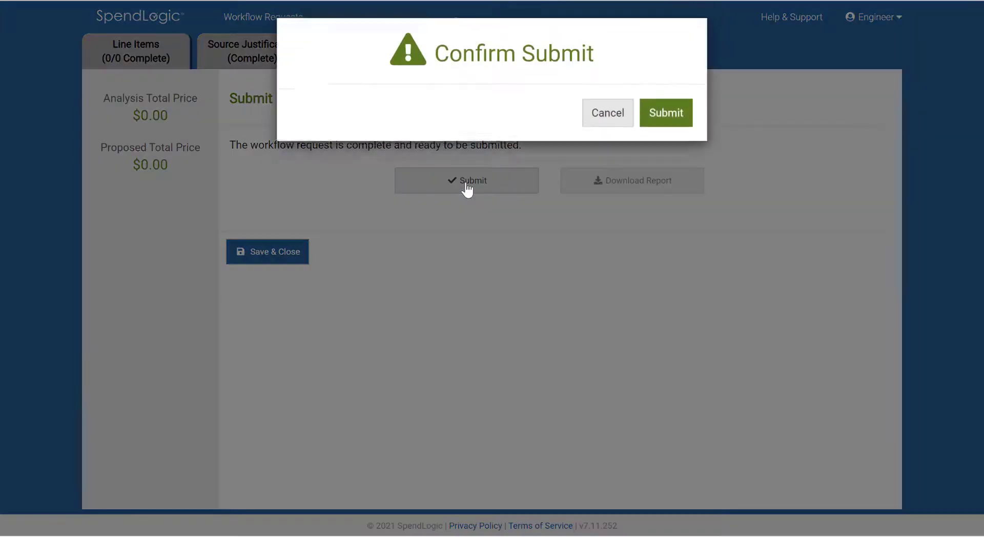
pyautogui.click(676, 121)
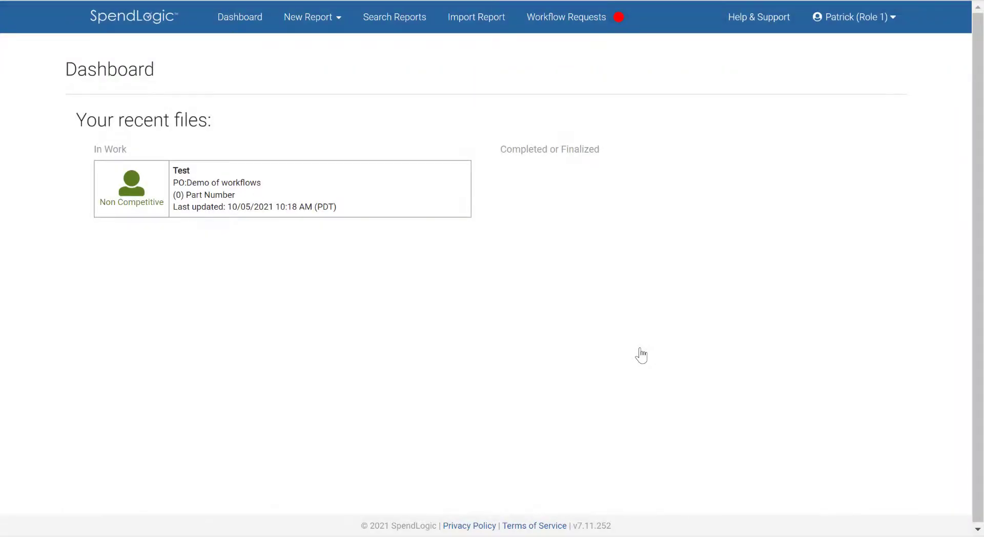
# List the requester's workflow requests with status All and open the Demo of workflows request
pyautogui.click(616, 21)
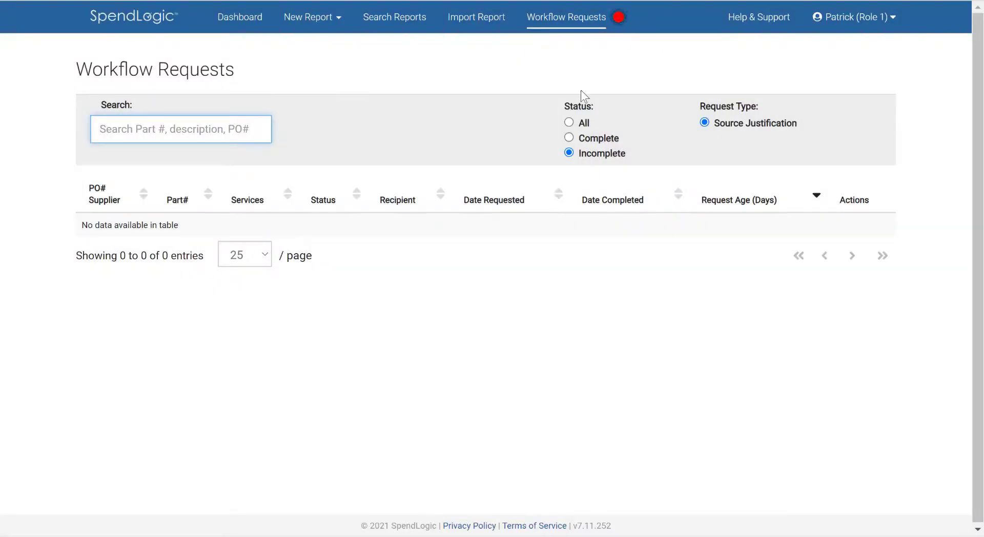
pyautogui.click(569, 123)
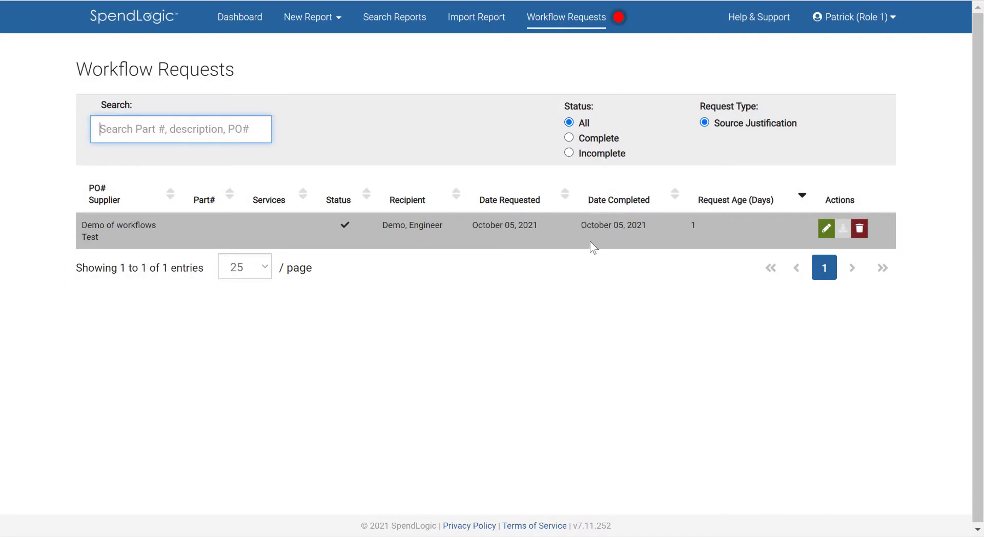
pyautogui.click(825, 230)
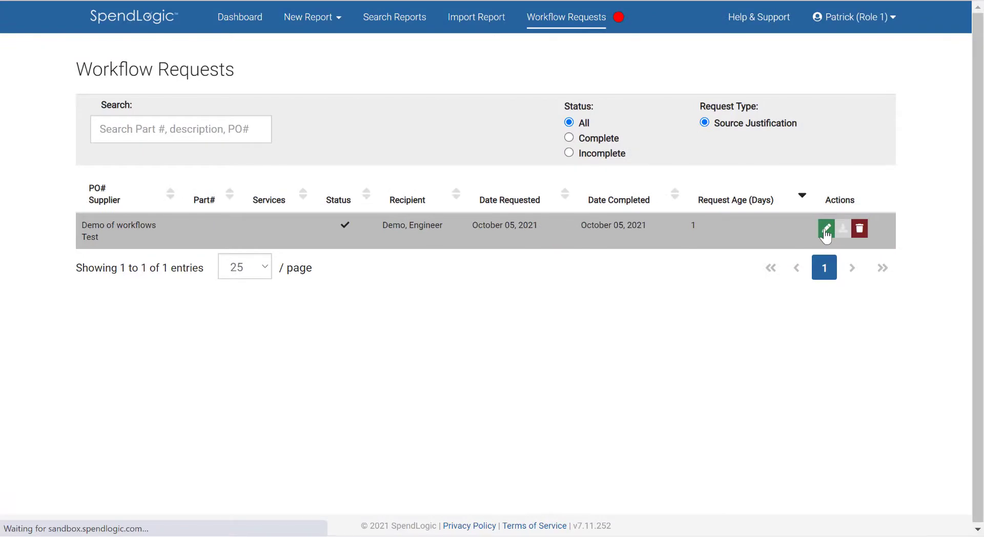
# Review the engineer's source justification answers and rationale, then check the edit option and decline it to maintain the workflow linkage
pyautogui.scroll(-4, 647, 225)
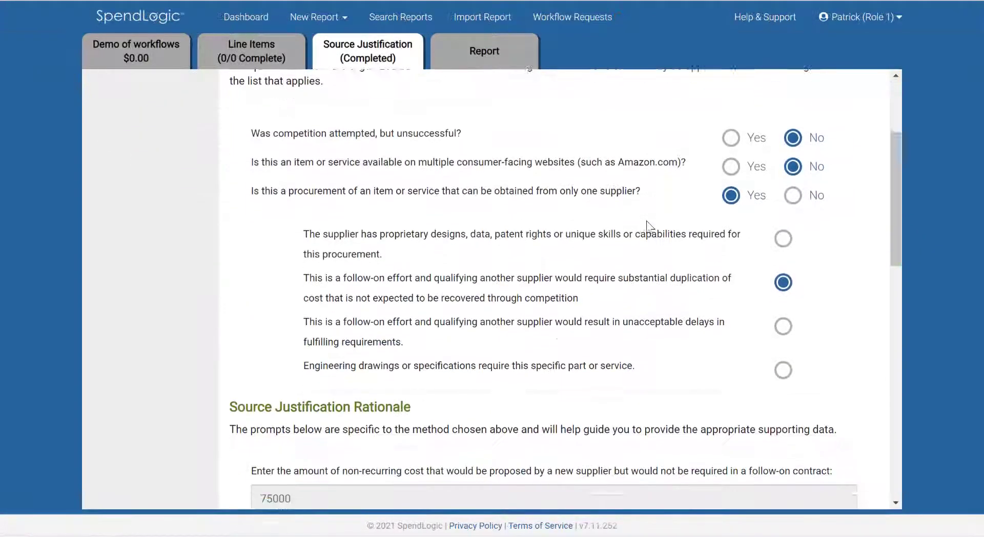
pyautogui.scroll(-15, 647, 226)
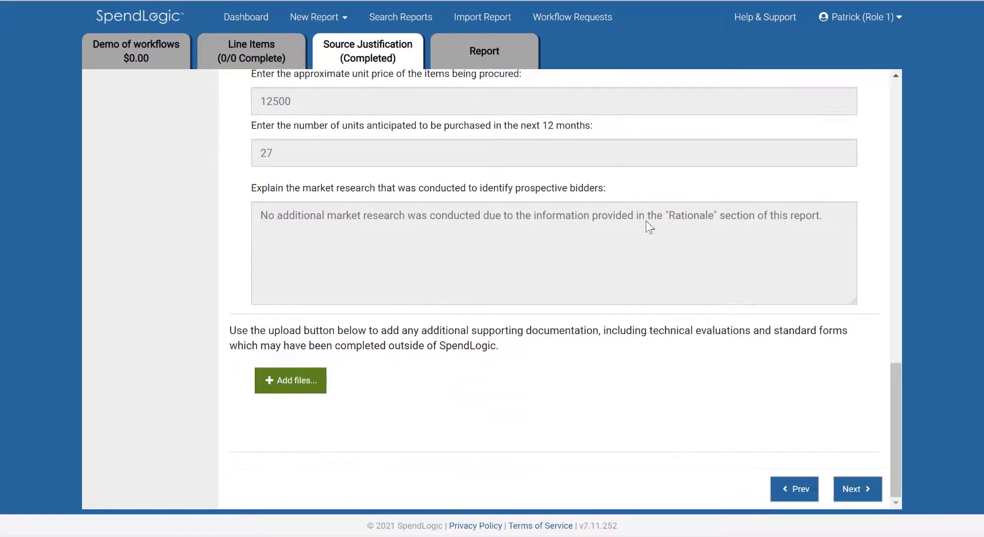
pyautogui.scroll(14, 646, 220)
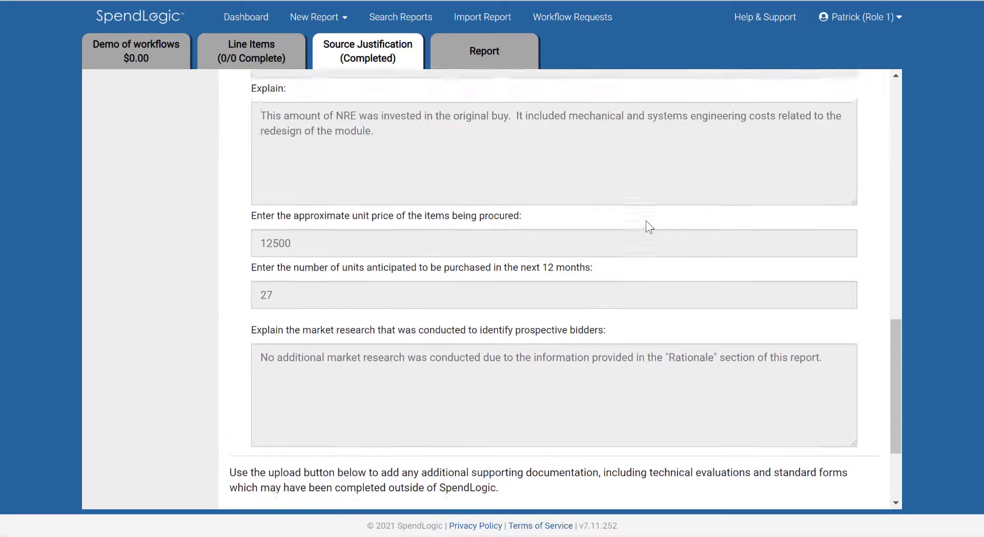
pyautogui.scroll(3, 646, 220)
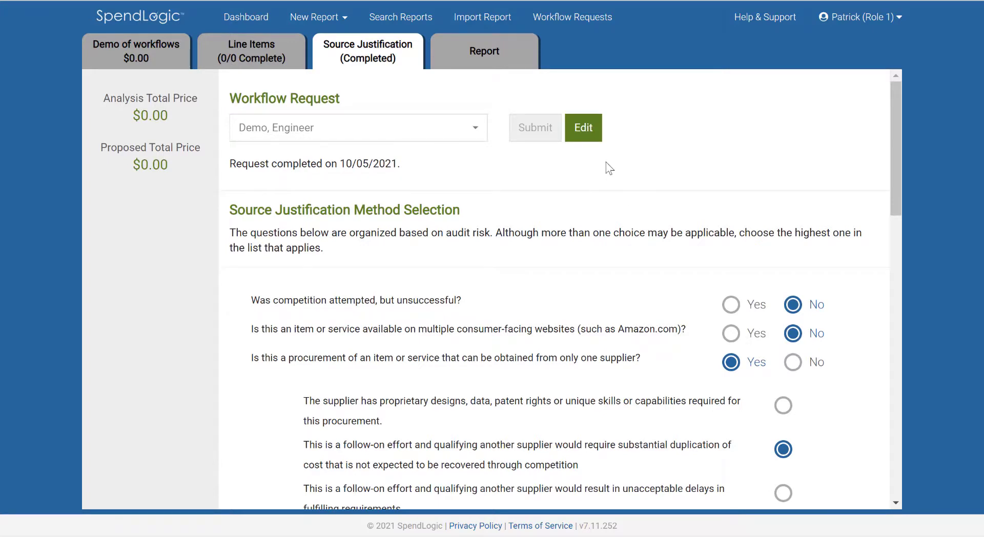
pyautogui.click(592, 134)
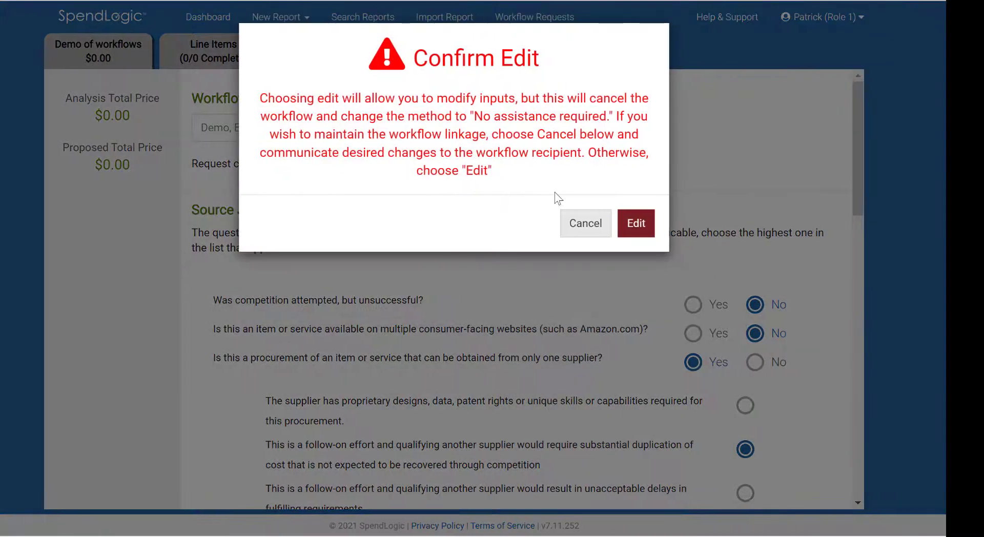
pyautogui.click(577, 224)
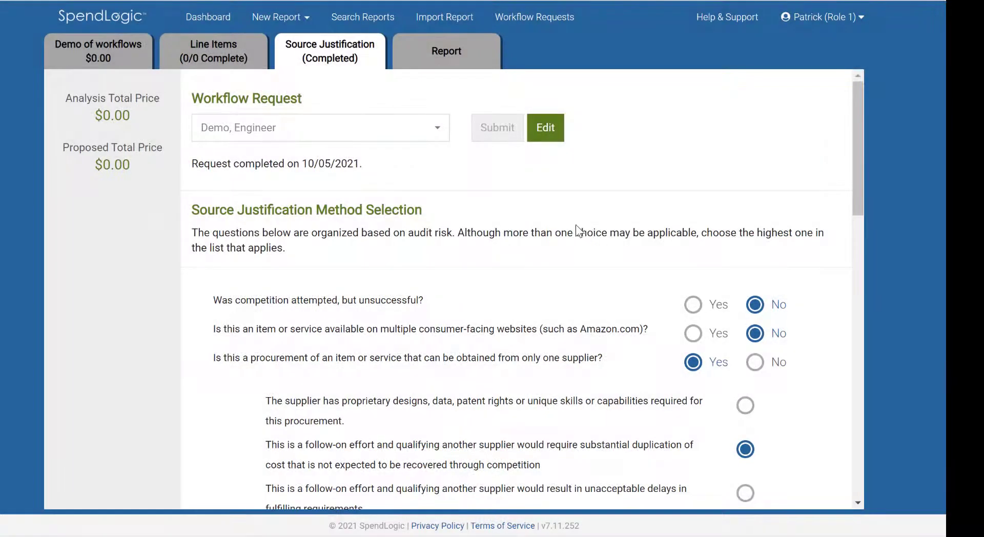